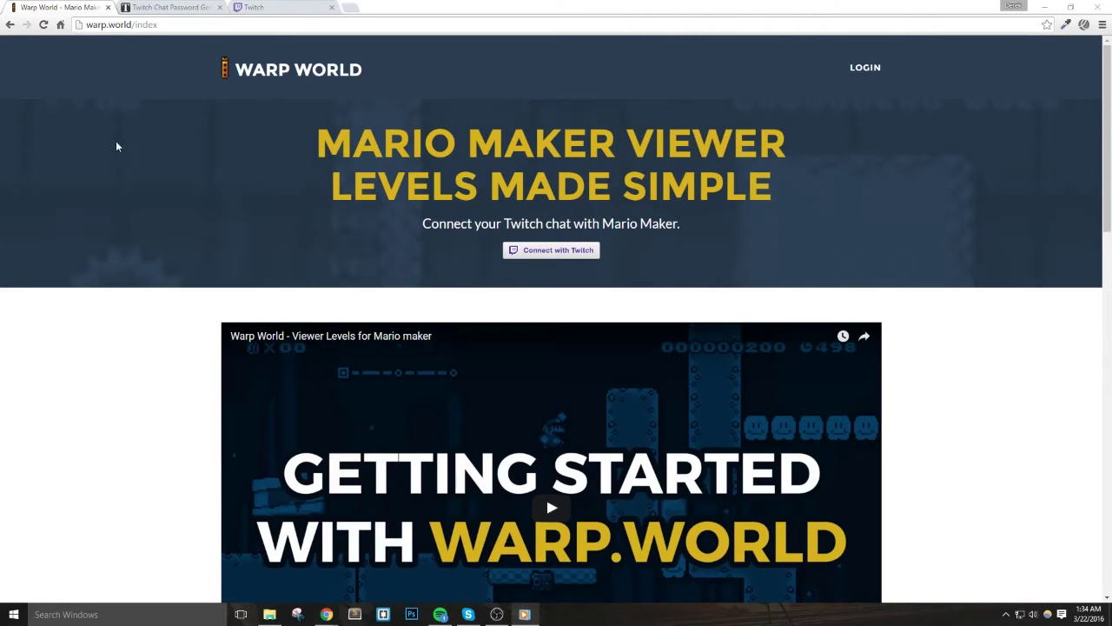
# Log in to the Warp World website to reach the submission queue dashboard.
pyautogui.click(127, 85)
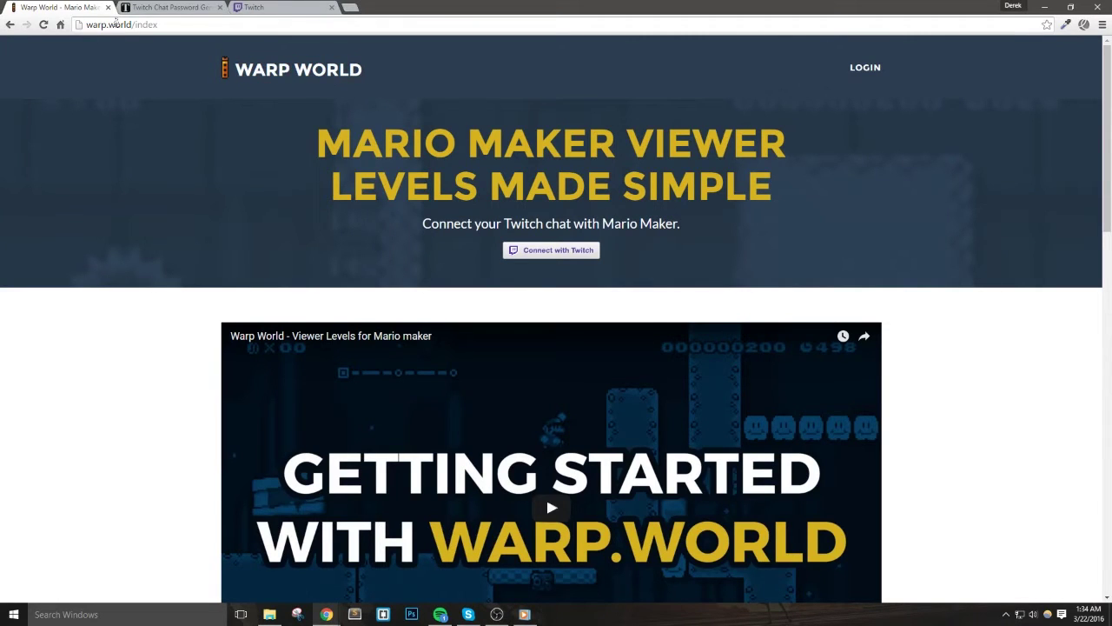
pyautogui.moveTo(131, 24); pyautogui.dragTo(69, 28)
pyautogui.click(111, 65)
pyautogui.click(865, 70)
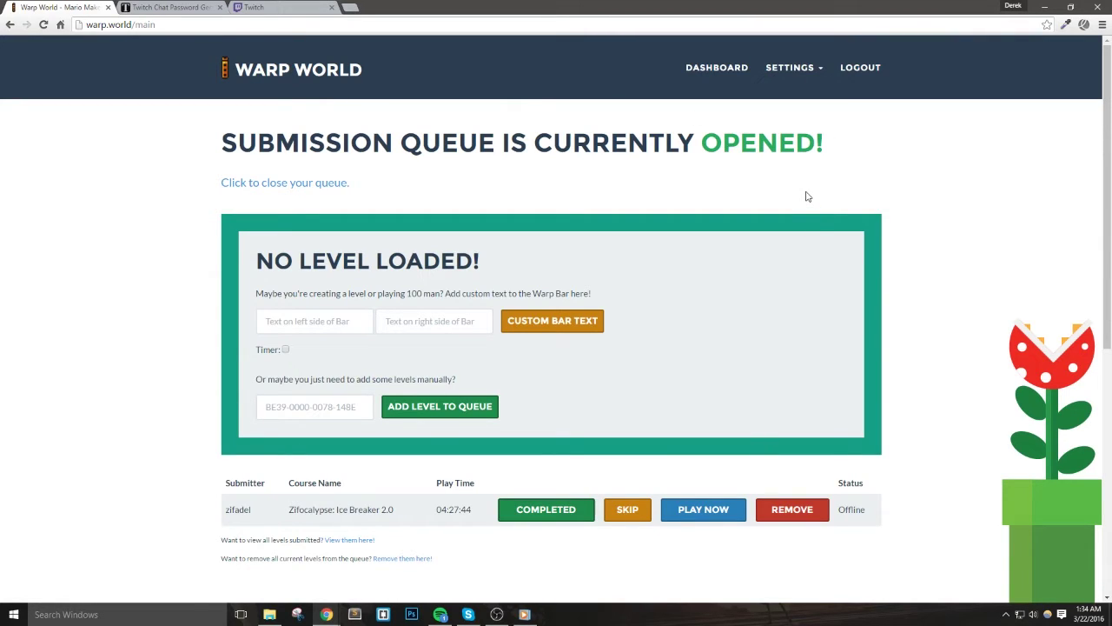
# Restore the default warp bar appearance on the customization page and slightly increase the Warp Bar Size.
pyautogui.click(805, 70)
pyautogui.click(707, 209)
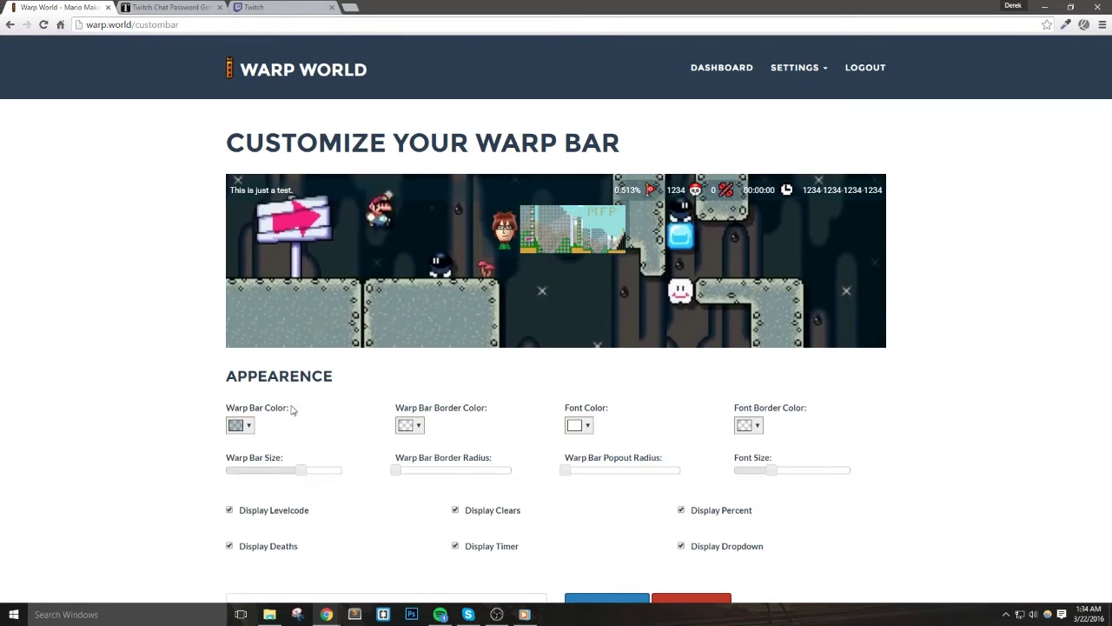
pyautogui.scroll(-1, 278, 416)
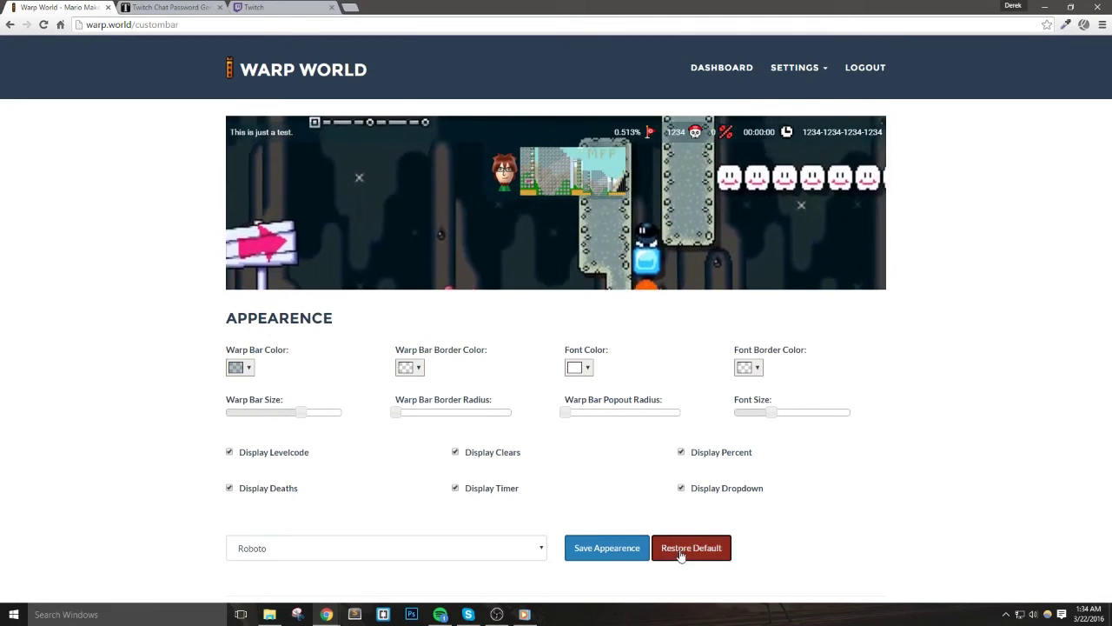
pyautogui.click(680, 550)
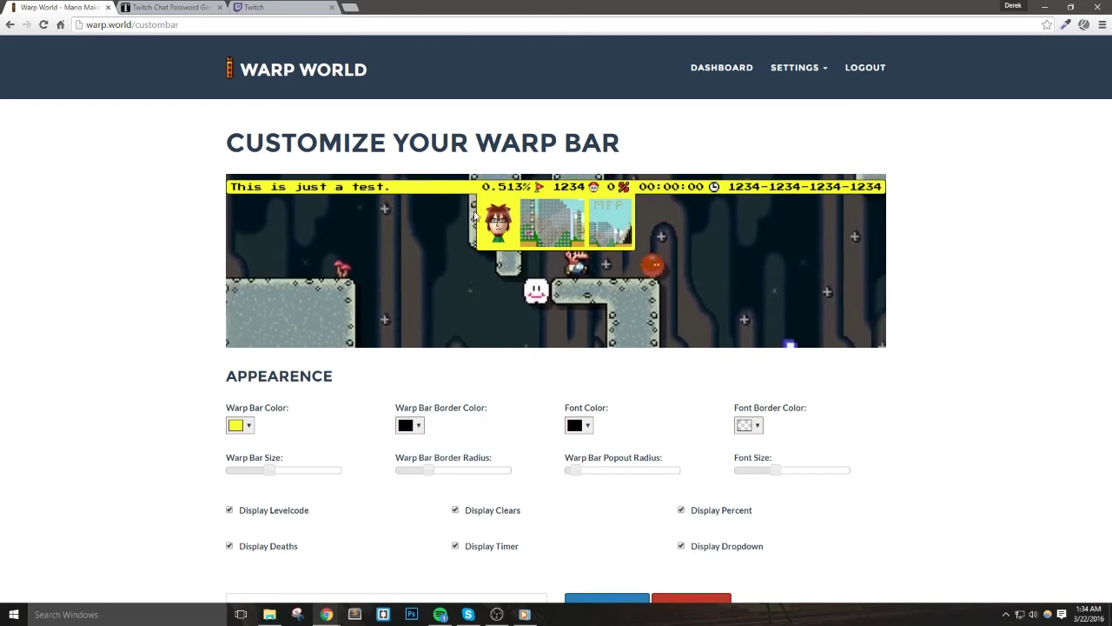
pyautogui.moveTo(277, 475); pyautogui.dragTo(289, 470)
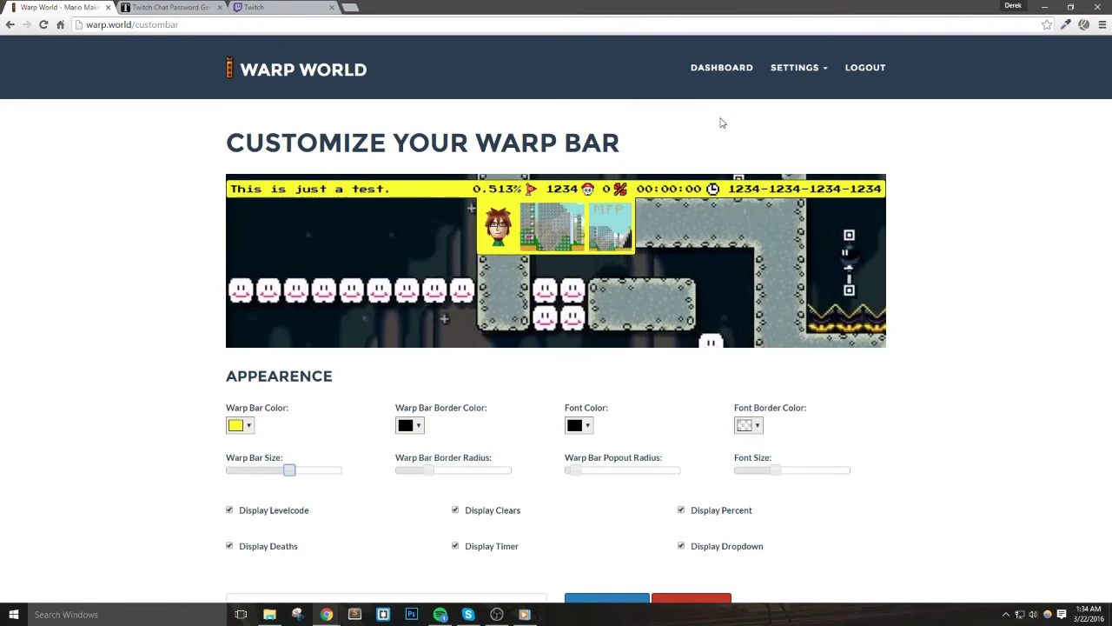
# Open the submission settings and set the Bot Name to NerdOrBot.
pyautogui.click(801, 71)
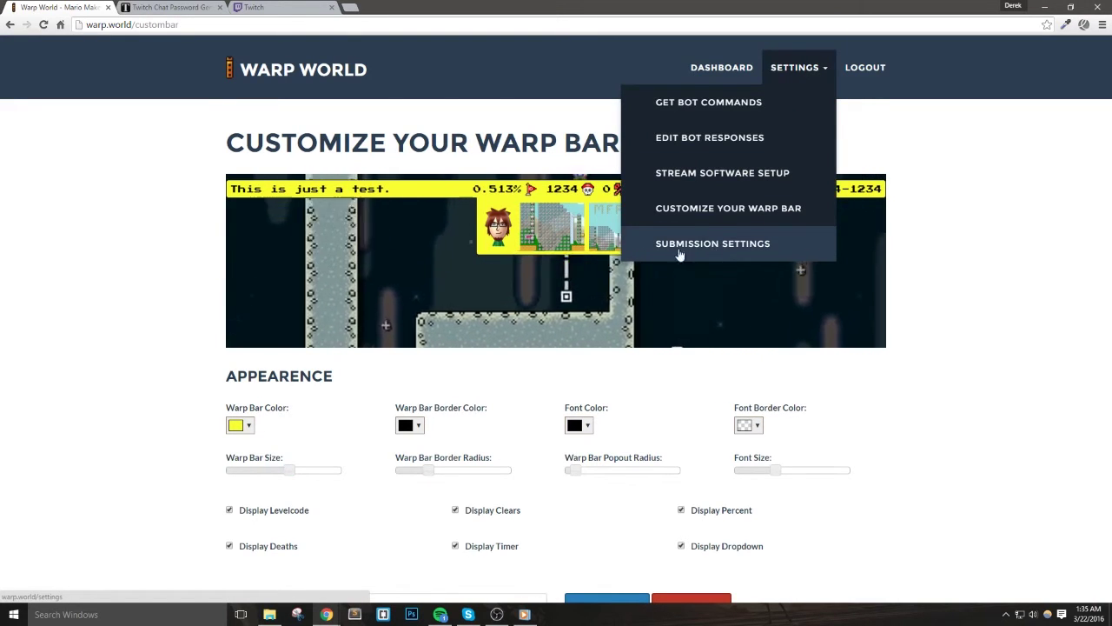
pyautogui.click(782, 249)
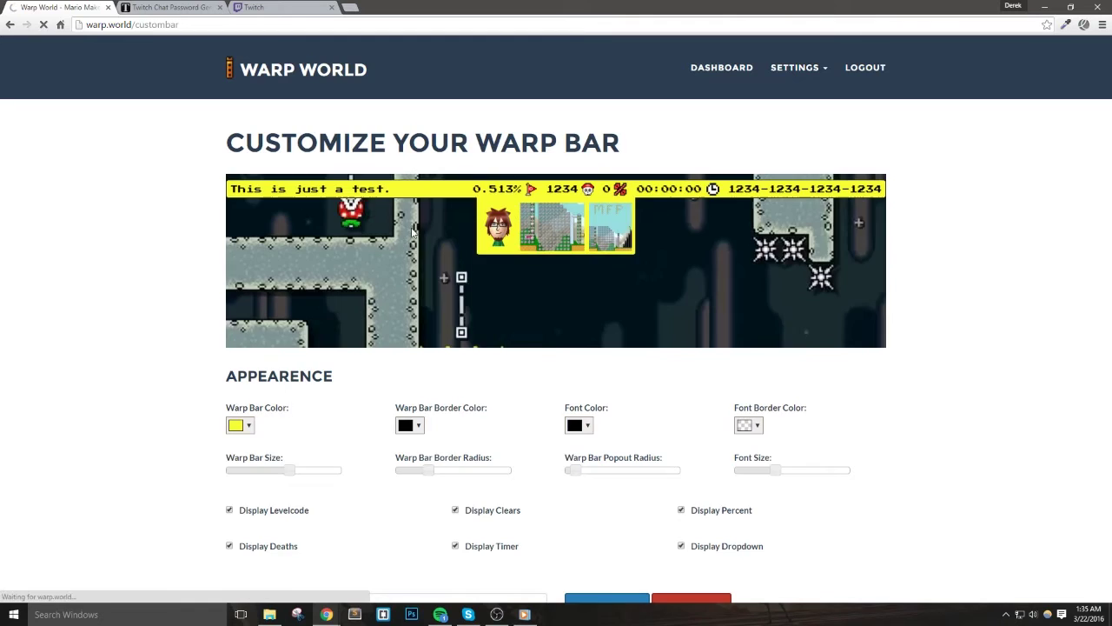
pyautogui.scroll(-4, 182, 237)
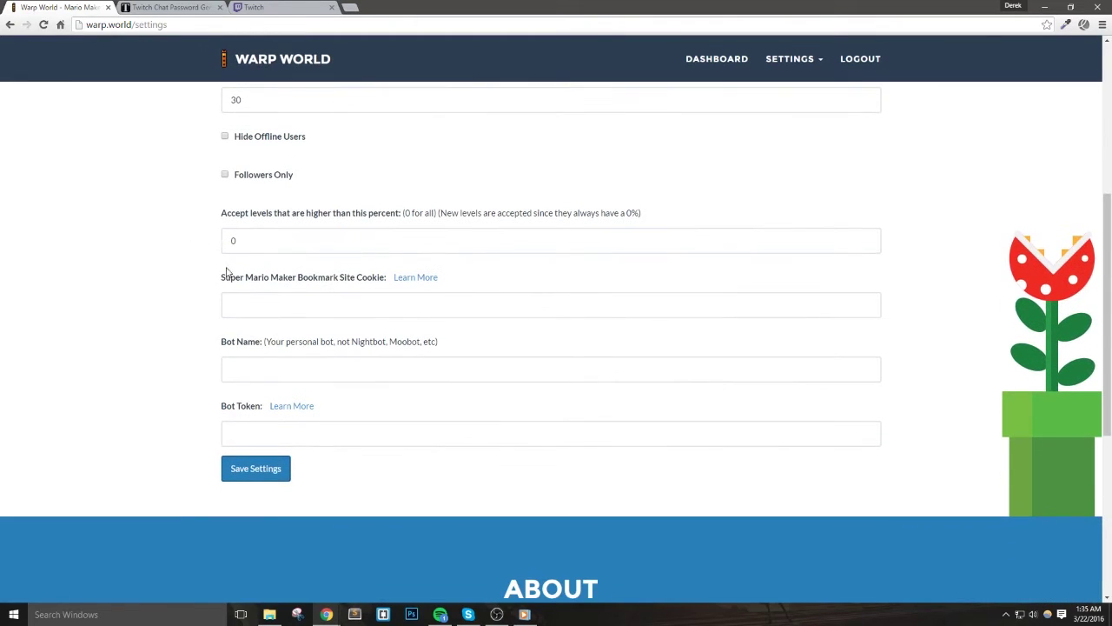
pyautogui.moveTo(224, 344); pyautogui.dragTo(259, 346)
pyautogui.click(198, 375)
pyautogui.click(258, 368)
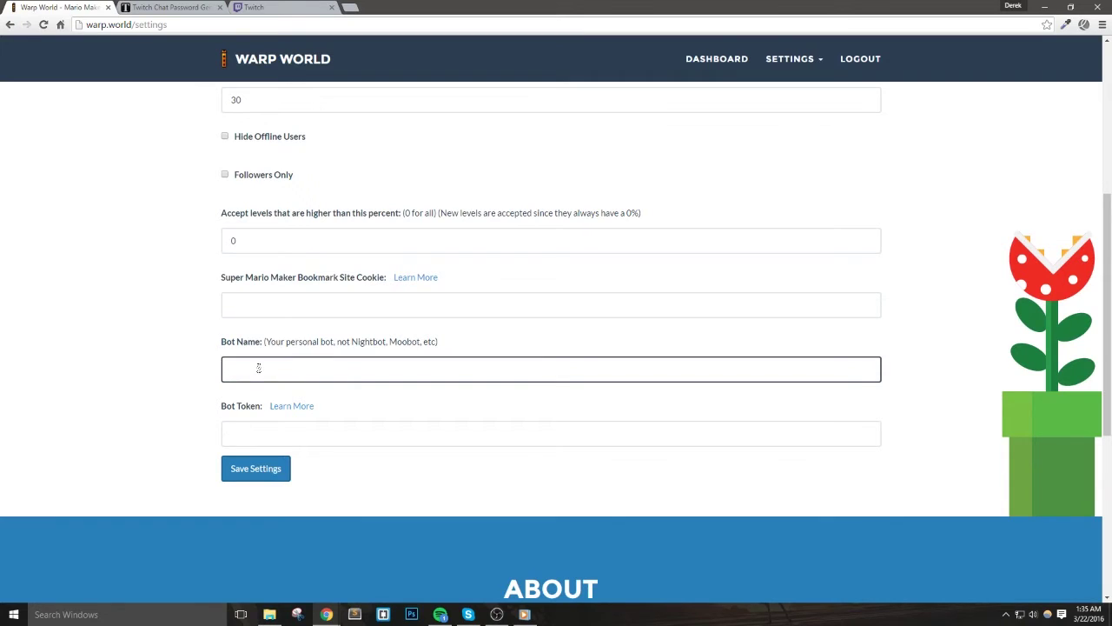
pyautogui.write('NerdOrBot')
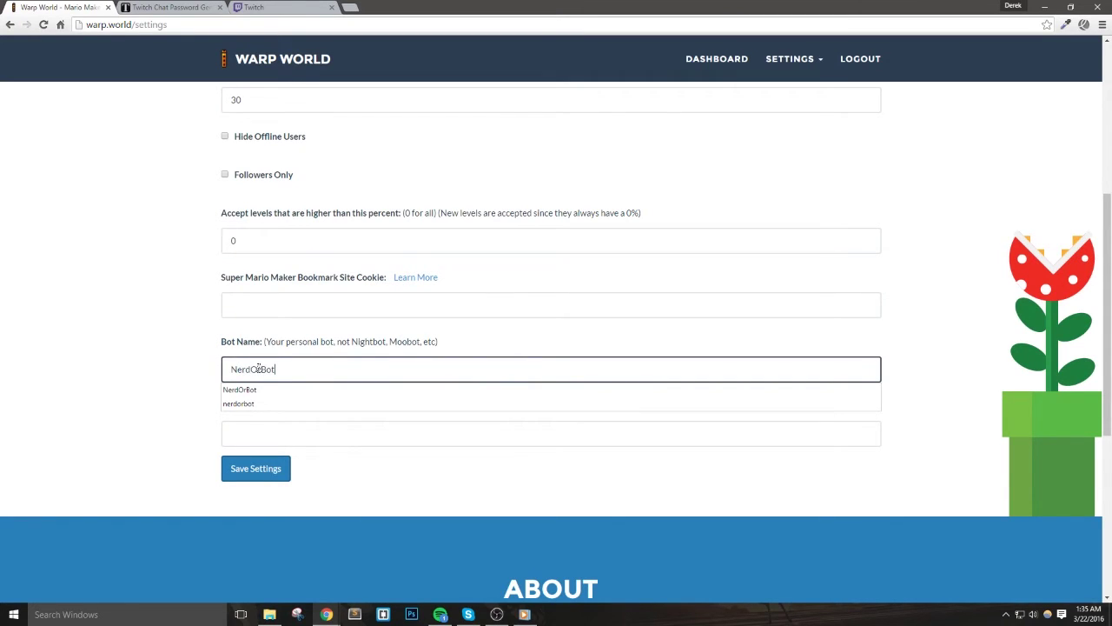
pyautogui.click(178, 354)
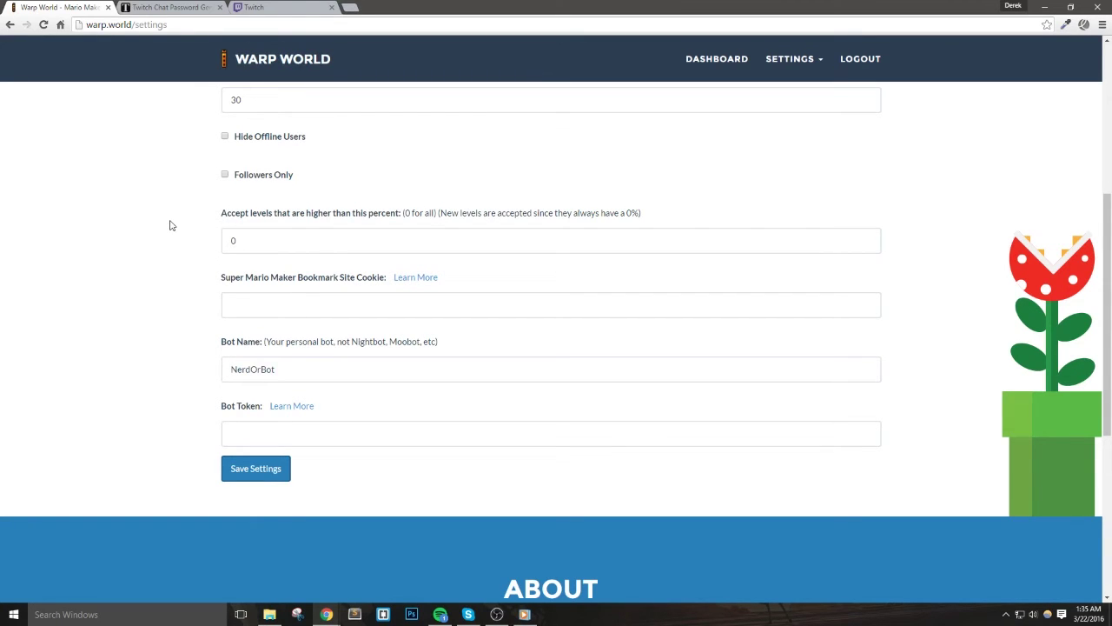
# Place the Twitch tab beside the Warp World tab, refresh Twitch and log out of the current account.
pyautogui.moveTo(260, 7); pyautogui.dragTo(187, 7)
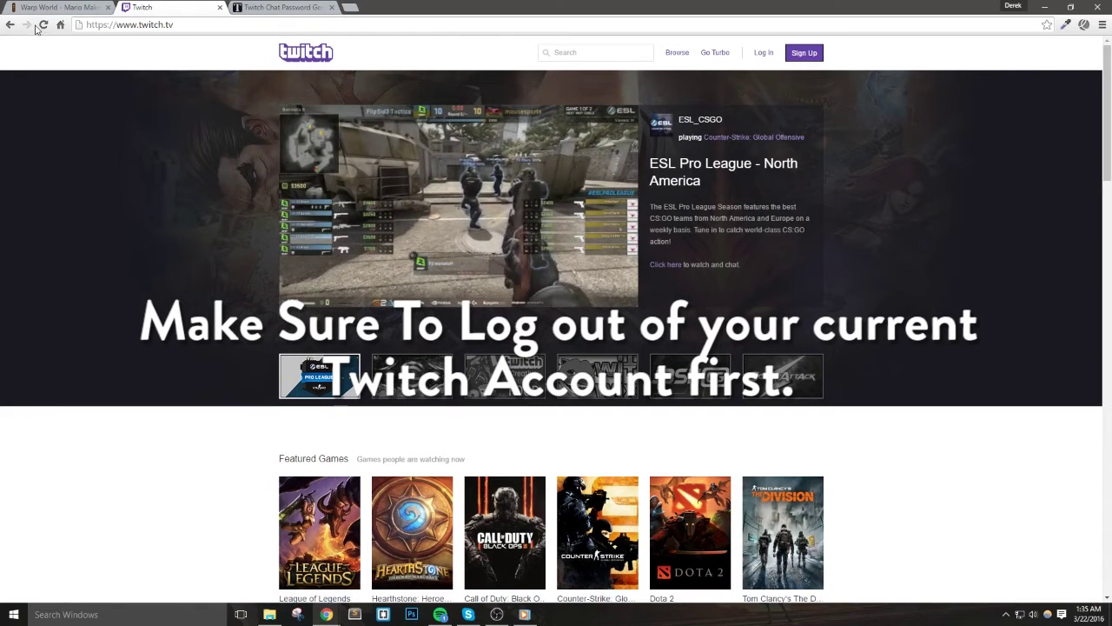
pyautogui.press('F5')
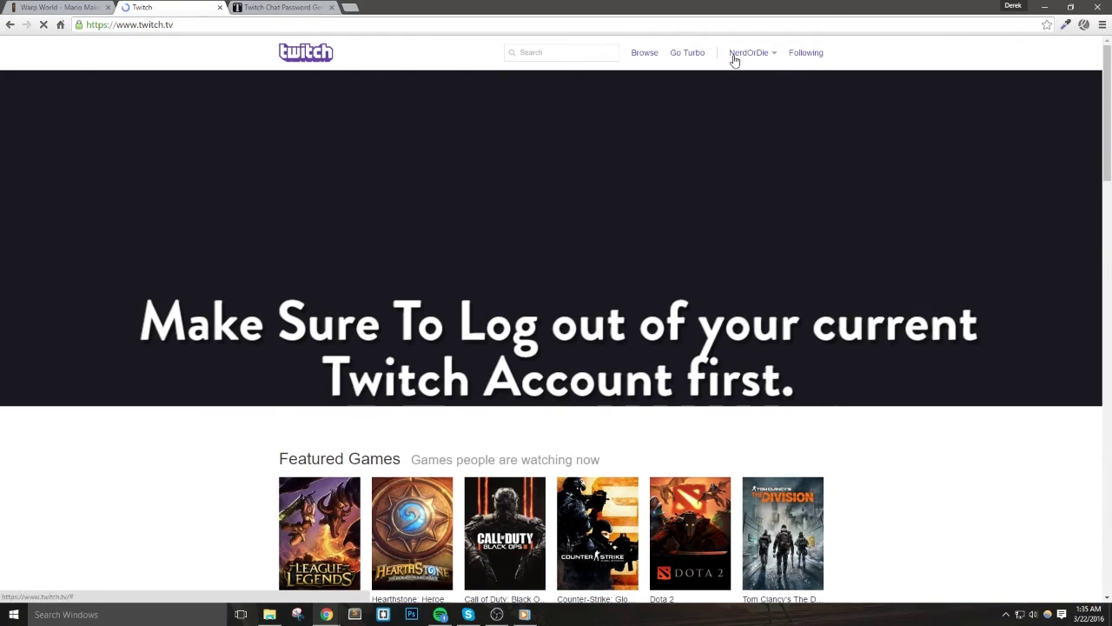
pyautogui.click(749, 54)
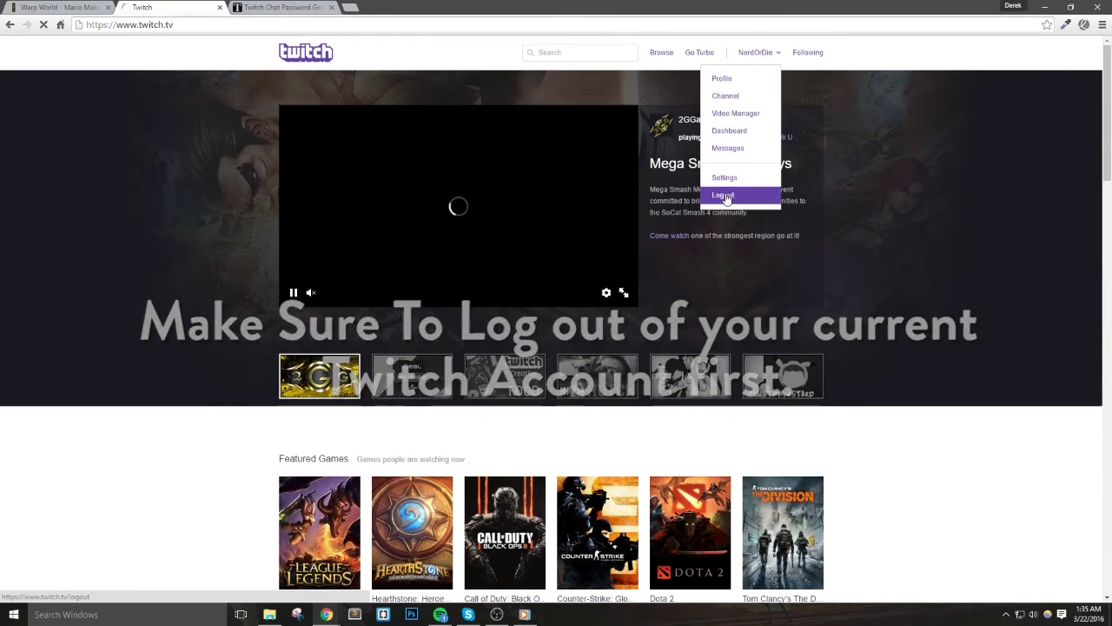
pyautogui.click(723, 193)
# Return to the Warp World settings and open the help instructions for the Bot Token.
pyautogui.click(72, 8)
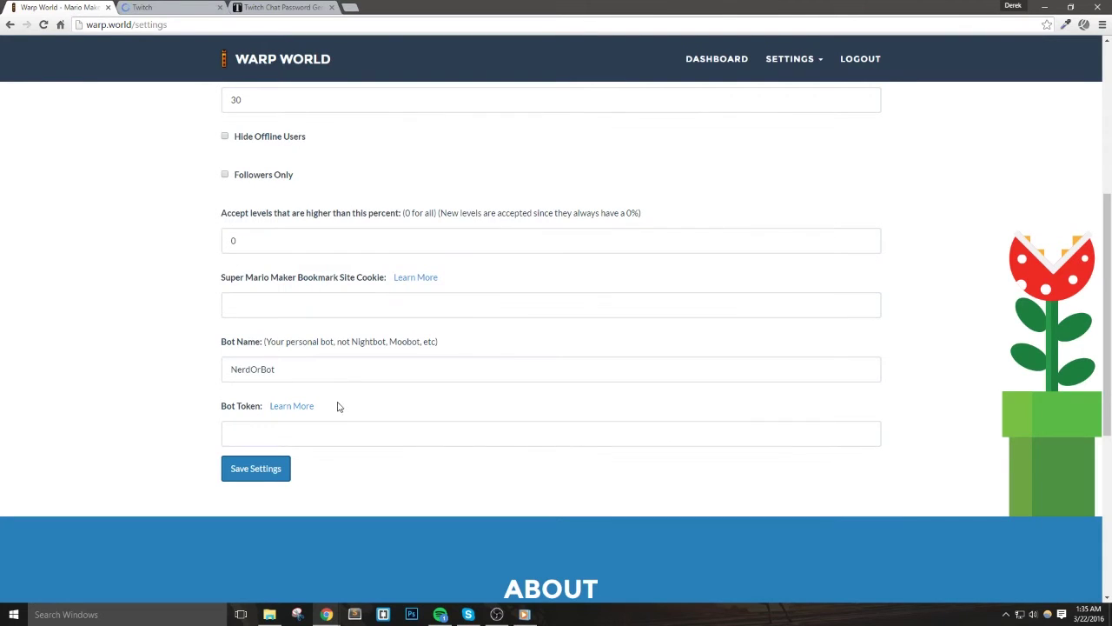
pyautogui.moveTo(329, 403); pyautogui.dragTo(266, 406)
pyautogui.click(386, 405)
pyautogui.click(294, 406)
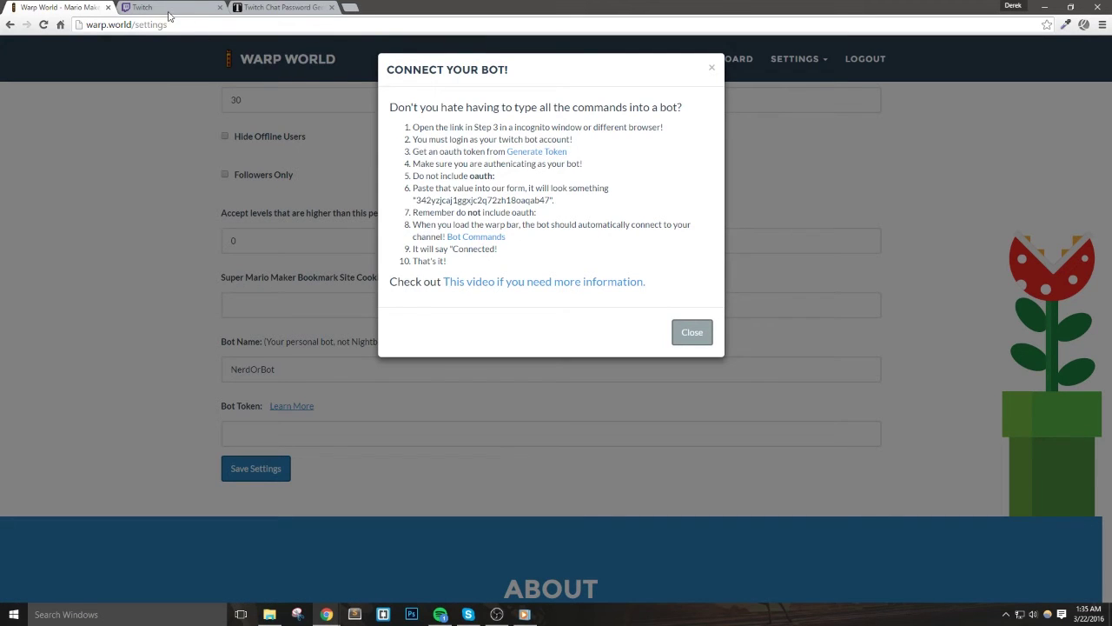
# Switch to Twitch and log in as NerdOrBot with the saved credentials.
pyautogui.click(165, 8)
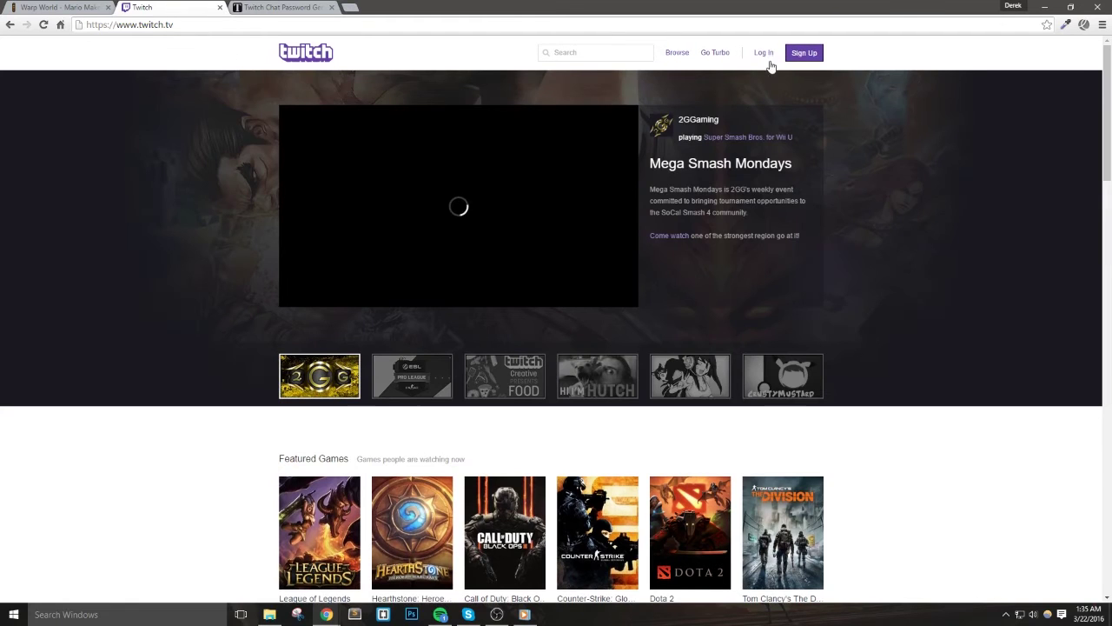
pyautogui.click(764, 53)
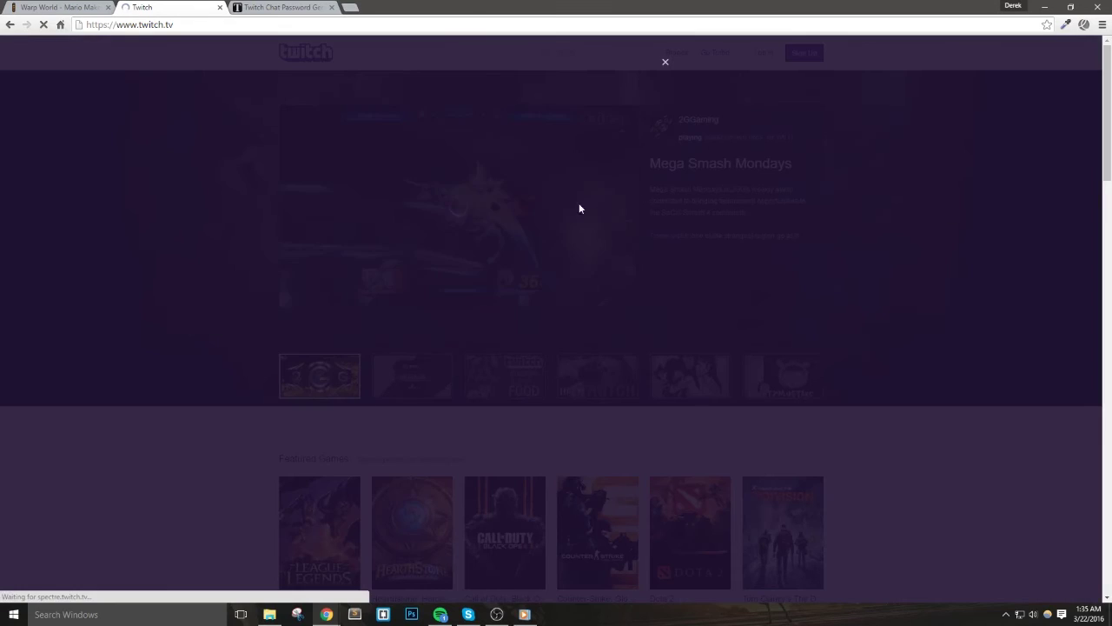
pyautogui.click(516, 154)
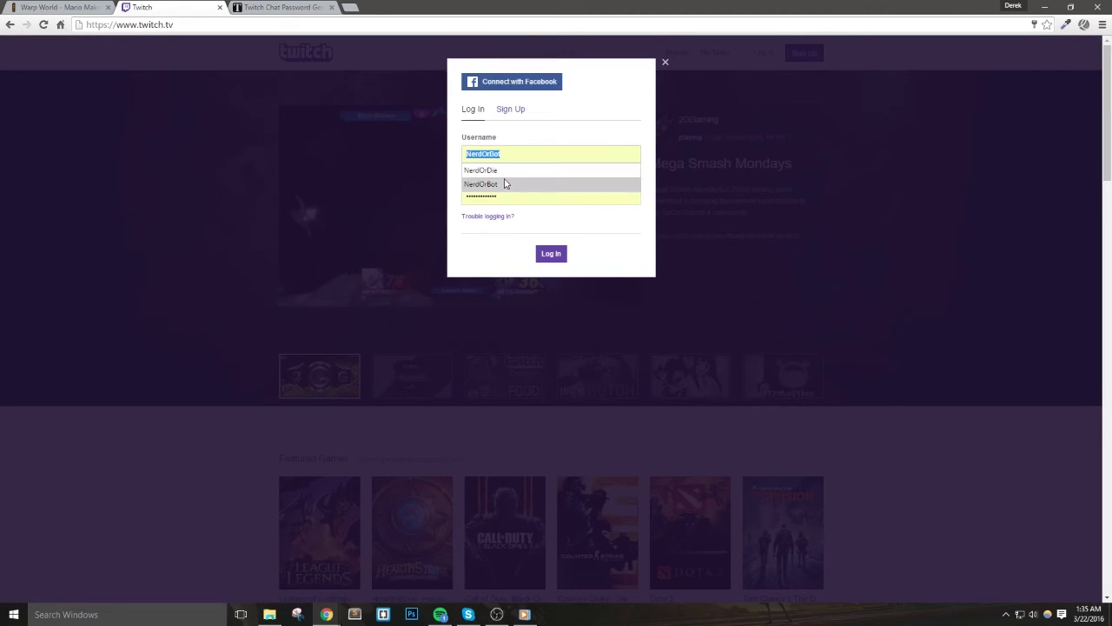
pyautogui.click(505, 183)
pyautogui.click(551, 258)
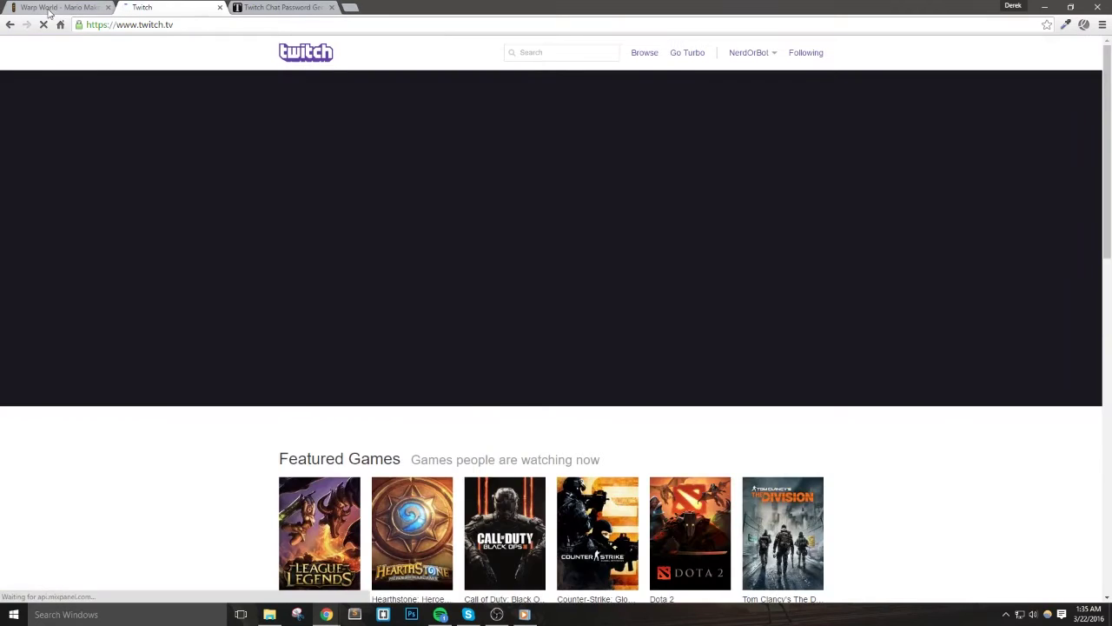
# Open the Generate Token link from the bot instructions and connect the Twitch Chat OAuth Password Generator with Twitch.
pyautogui.click(52, 8)
pyautogui.rightClick(529, 153)
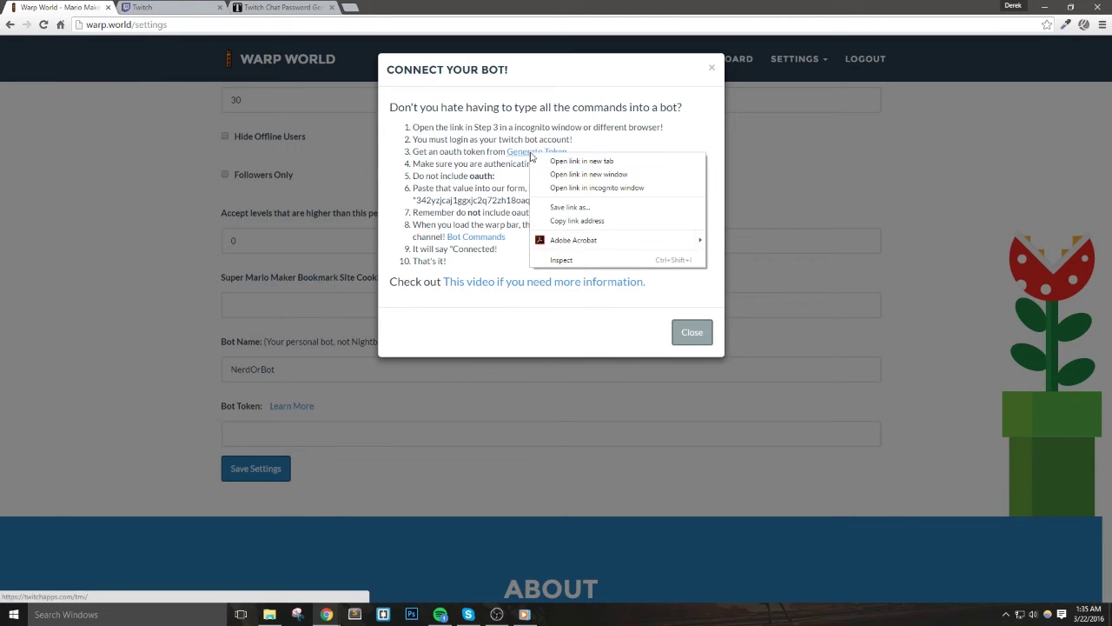
pyautogui.click(565, 161)
pyautogui.click(180, 8)
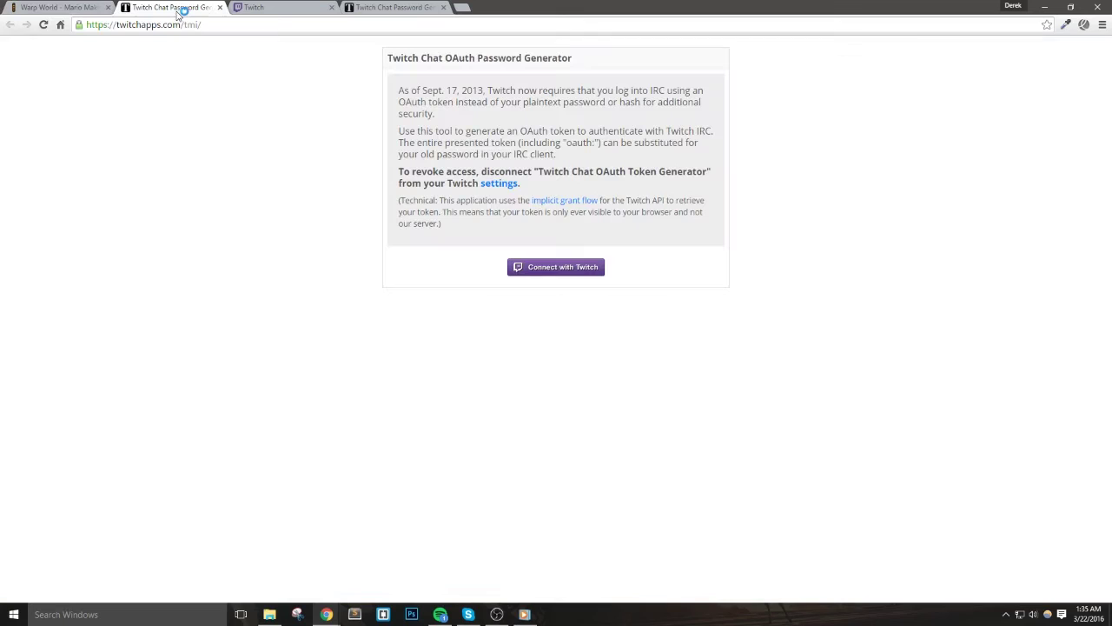
pyautogui.moveTo(235, 25); pyautogui.dragTo(86, 33)
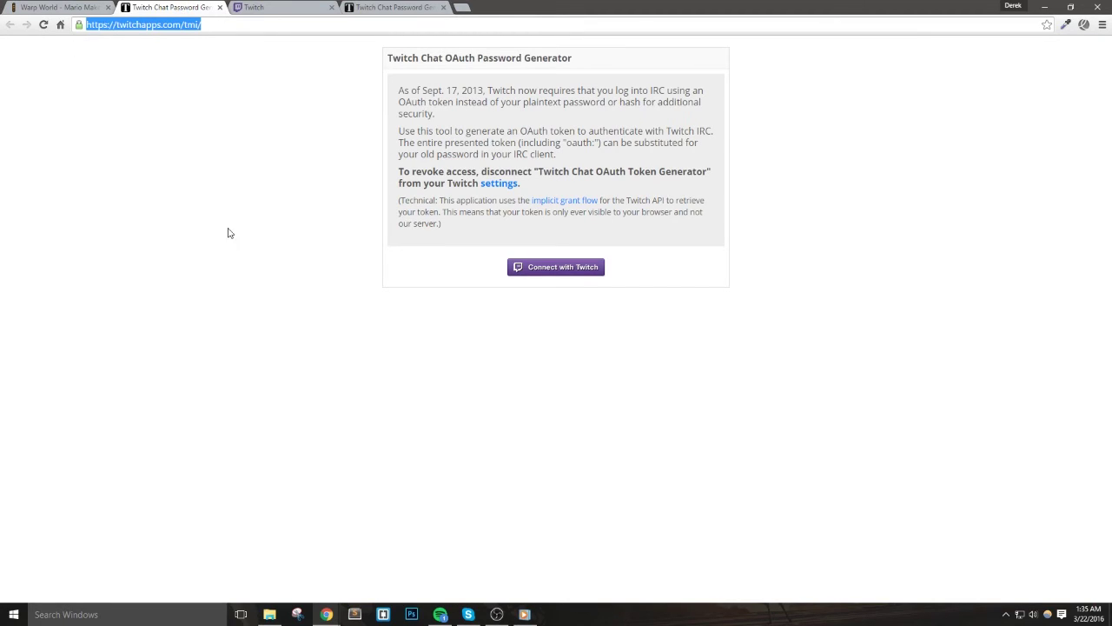
pyautogui.click(572, 269)
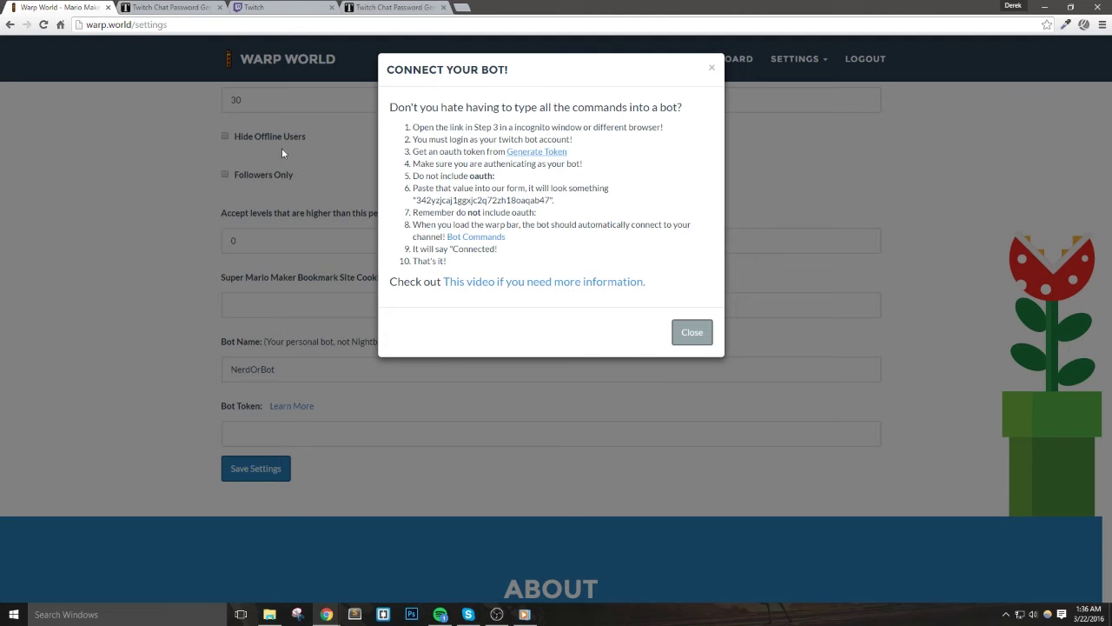
# Close the bot instructions, paste the OAuth token as the Bot Token and save the settings.
pyautogui.click(159, 274)
pyautogui.click(239, 432)
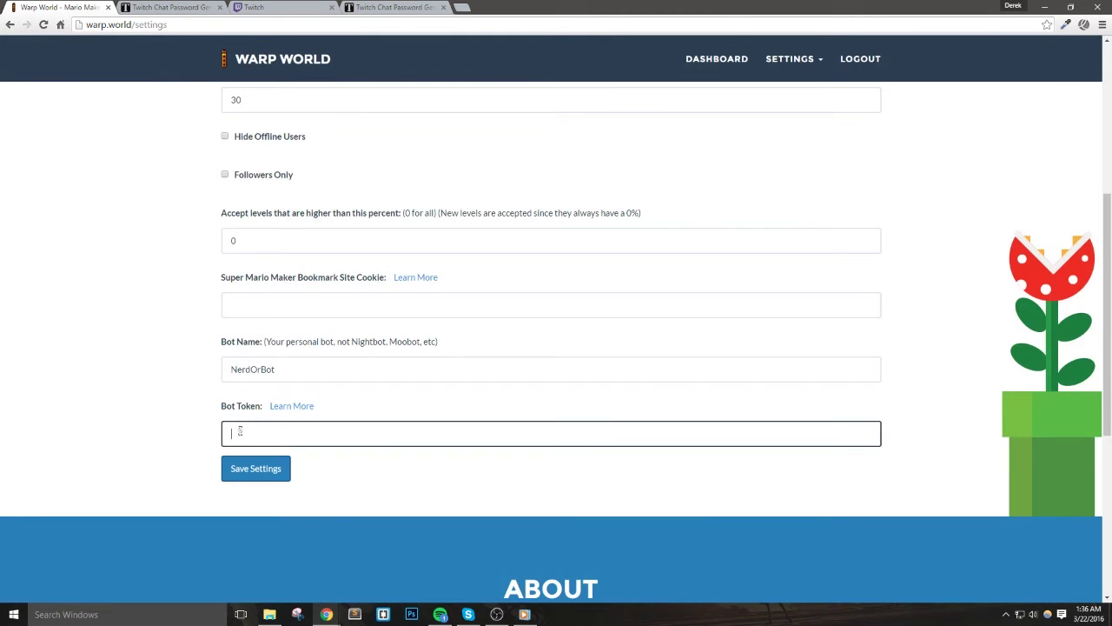
pyautogui.rightClick(238, 432)
pyautogui.click(261, 494)
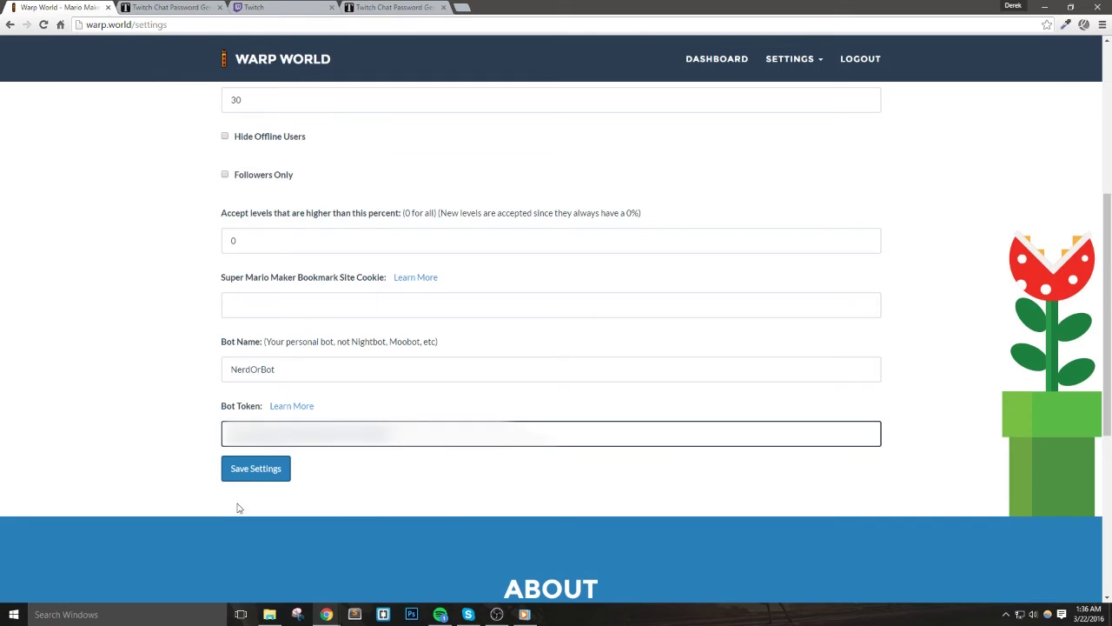
pyautogui.click(268, 471)
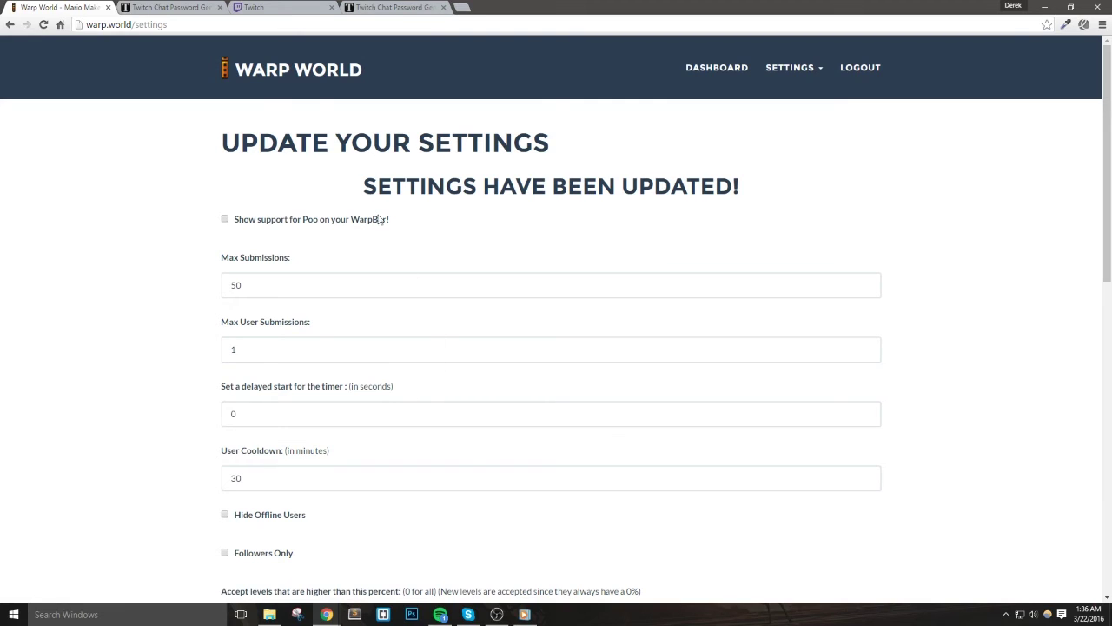
# Open the Twitch channel page twitch.tv/nerdordie and check the chat for the bot's connection message.
pyautogui.click(261, 8)
pyautogui.click(237, 23)
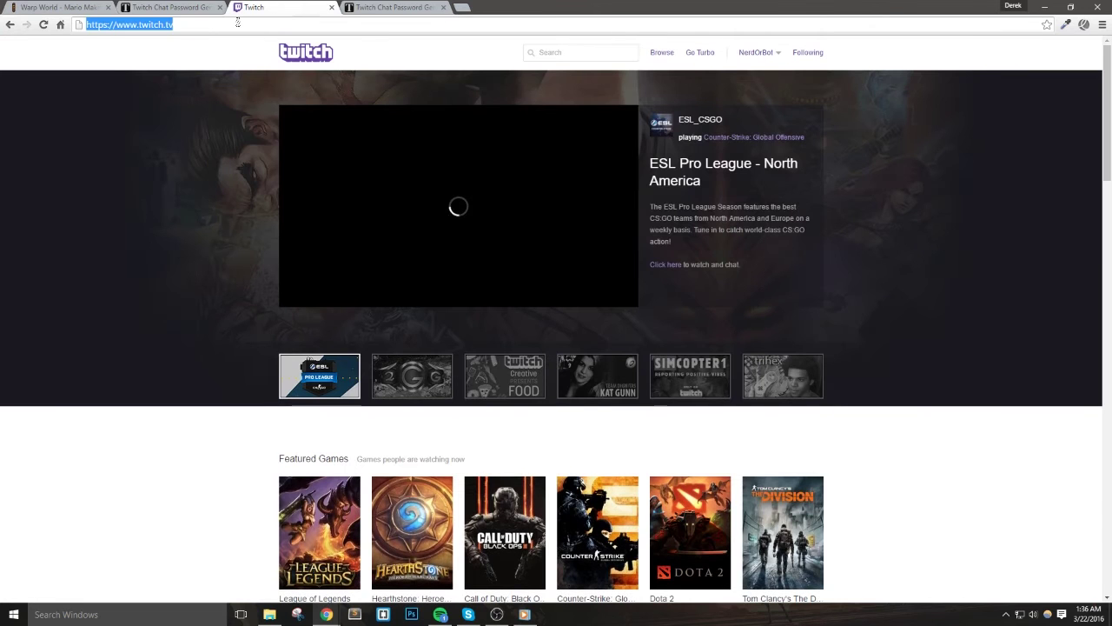
pyautogui.click(237, 23)
pyautogui.write('/nerdordie')
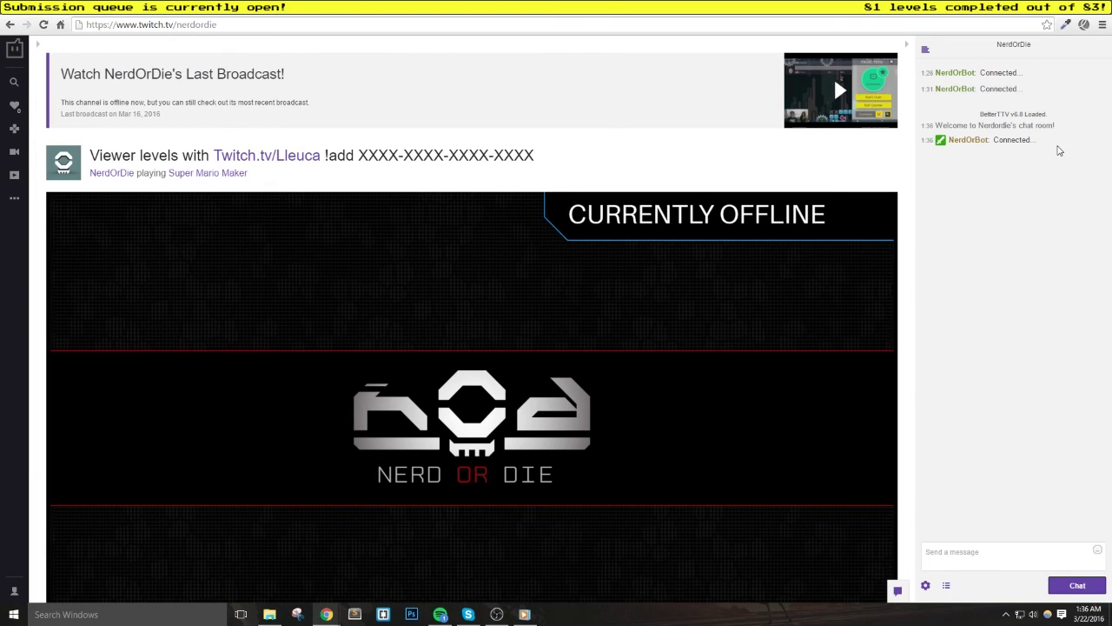
pyautogui.moveTo(1037, 140); pyautogui.dragTo(962, 140)
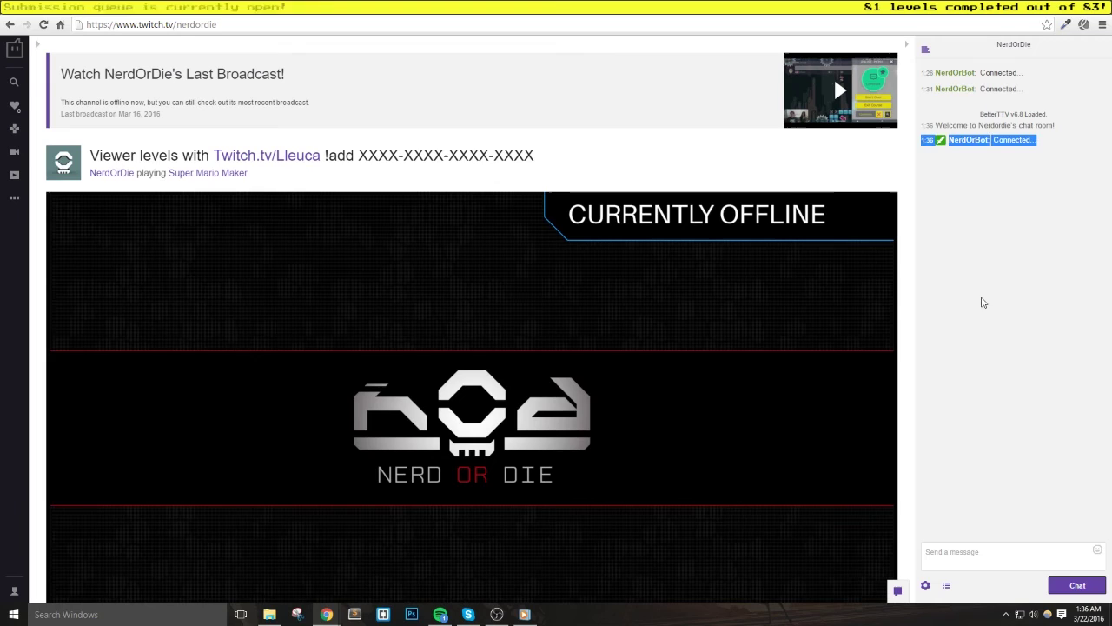
pyautogui.click(997, 367)
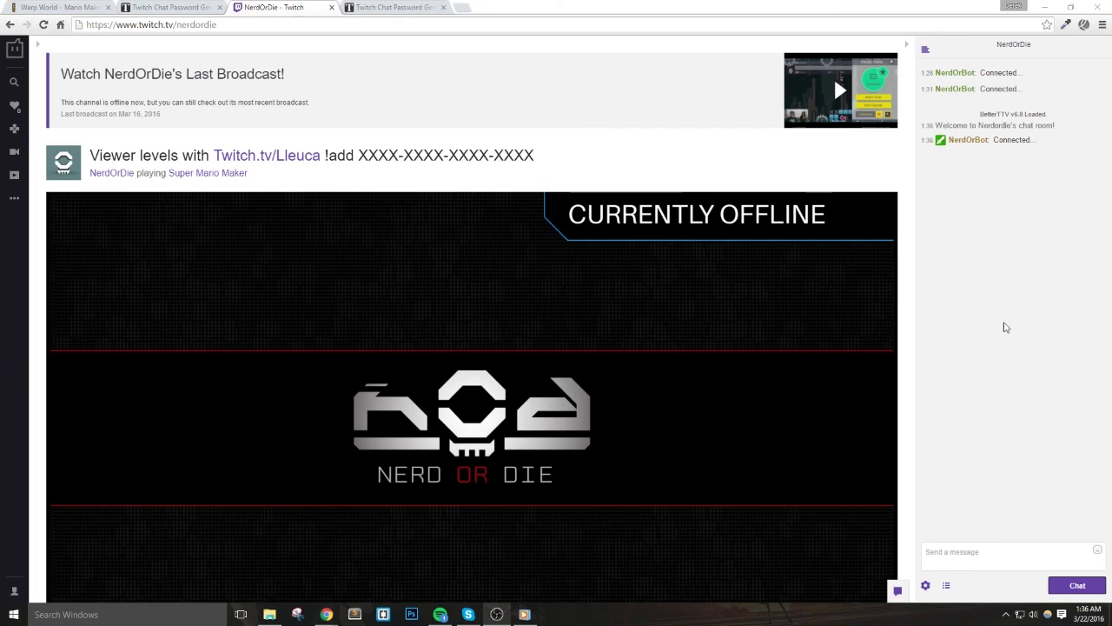
# Switch back to the Warp World settings page and look over the submission options.
pyautogui.click(56, 7)
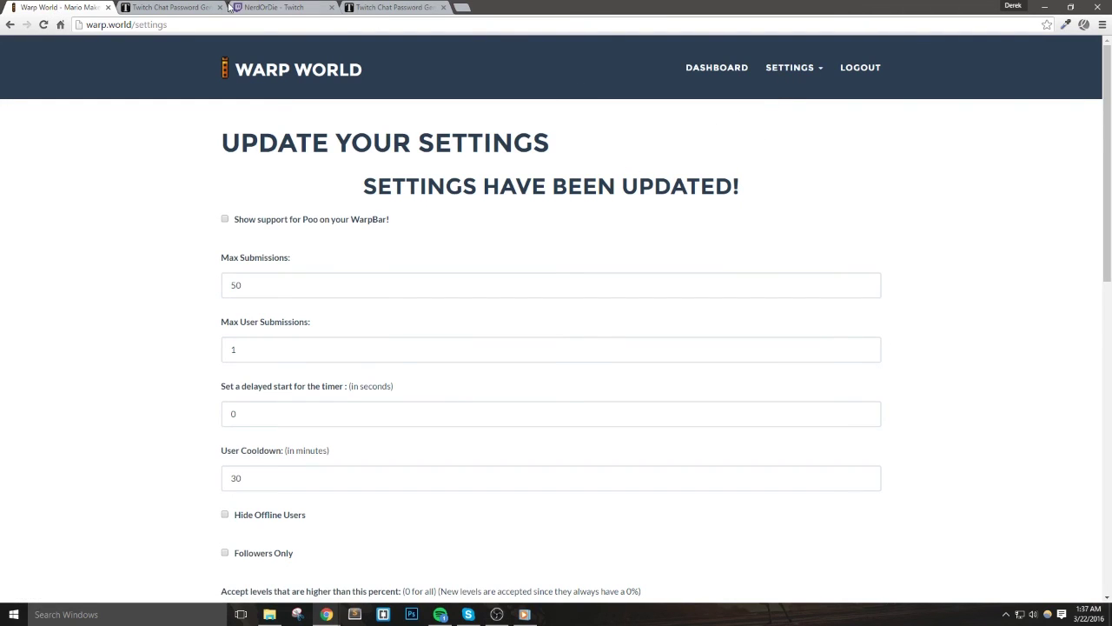
pyautogui.scroll(-2, 134, 222)
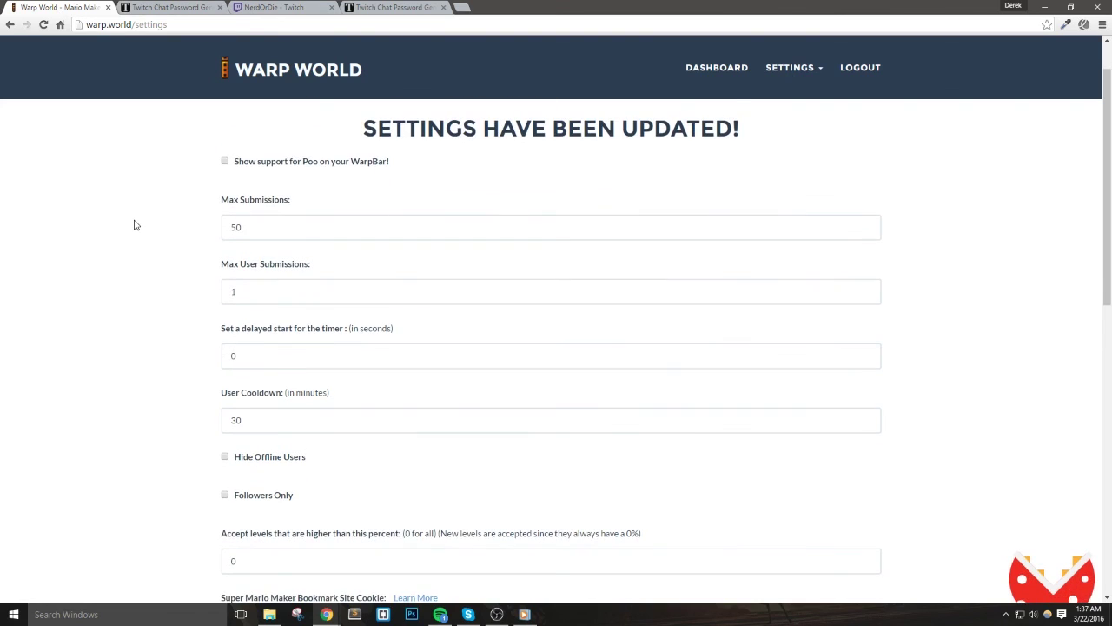
pyautogui.click(779, 68)
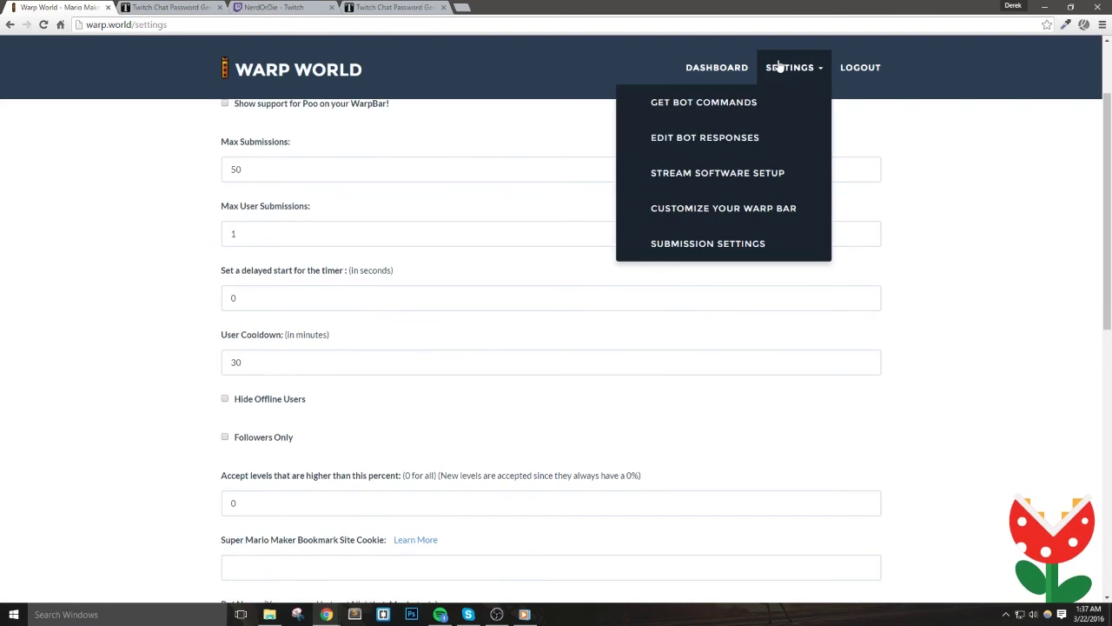
pyautogui.click(77, 214)
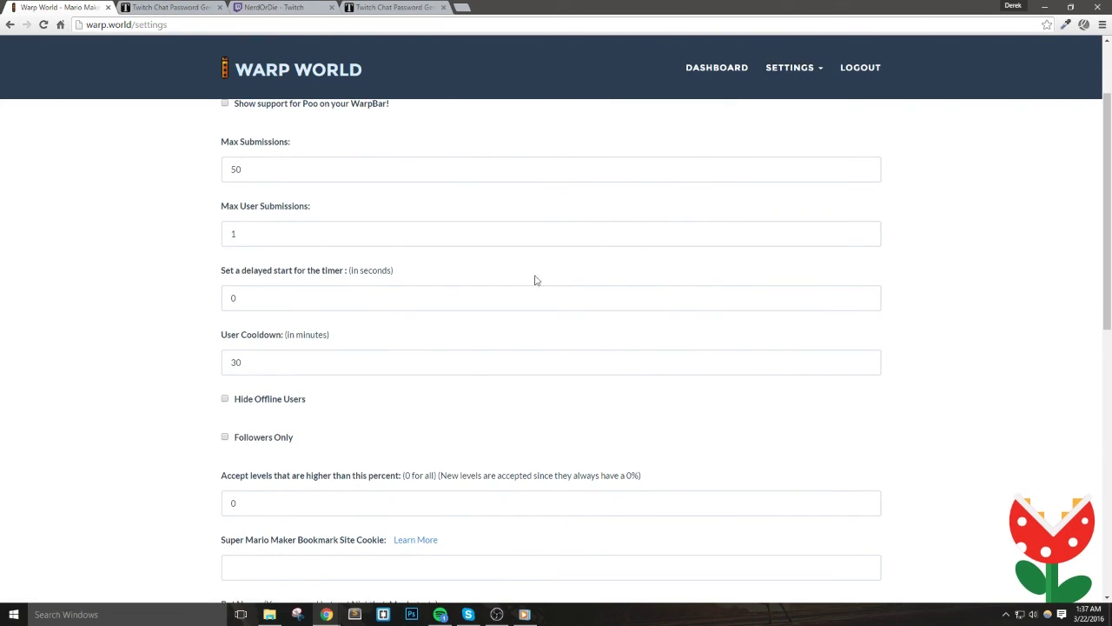
pyautogui.scroll(1, 524, 306)
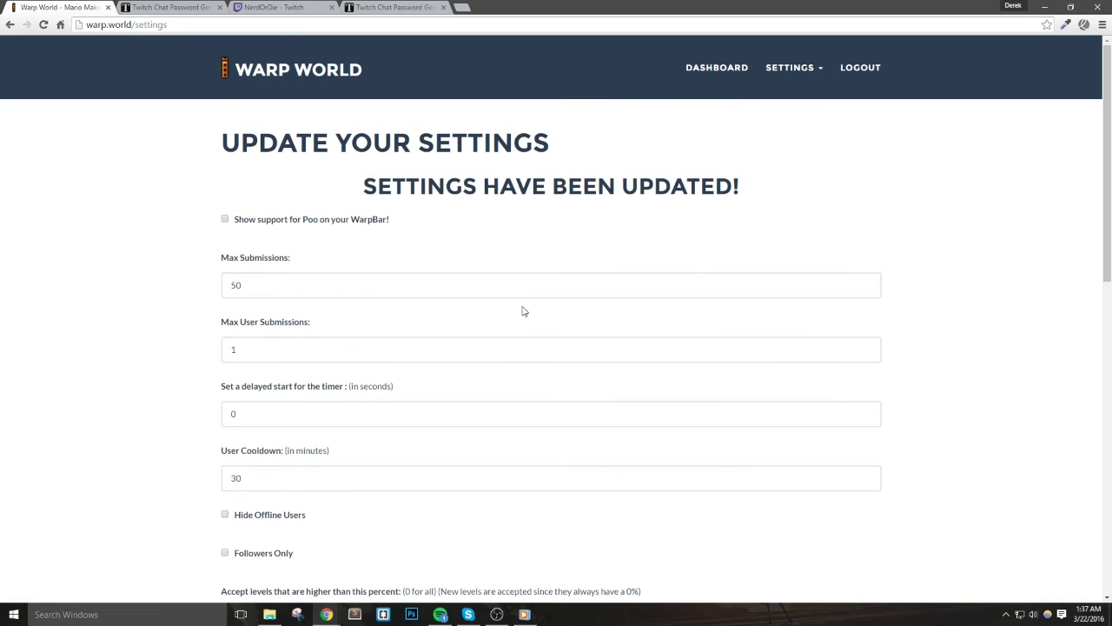